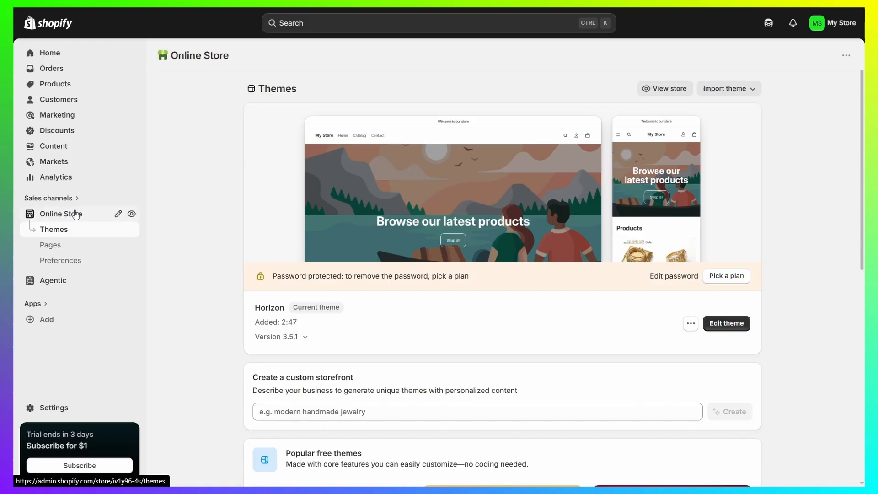
- Open the store's Contact page for editing and choose the contact template for it
left_click(51, 247)
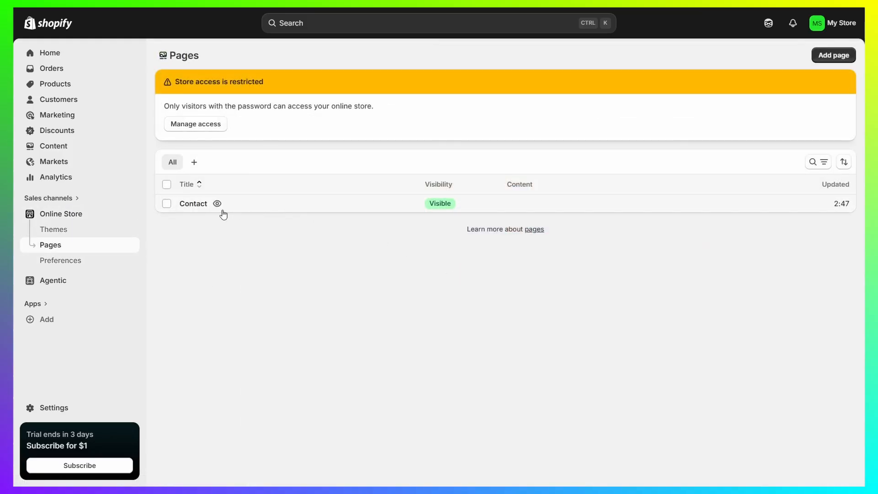
left_click(194, 204)
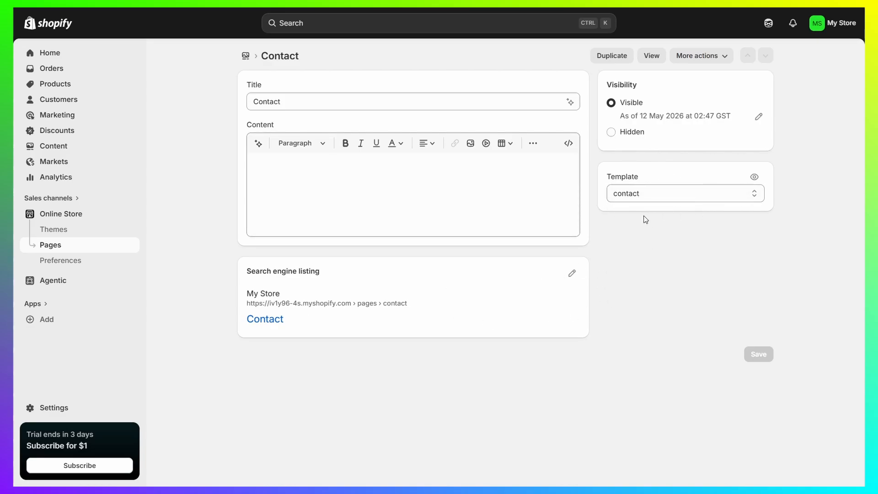
left_click(675, 196)
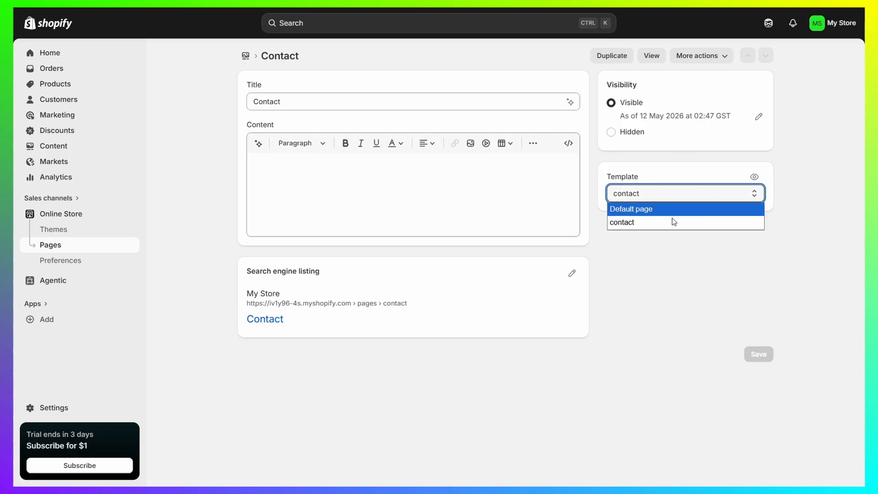
left_click(645, 221)
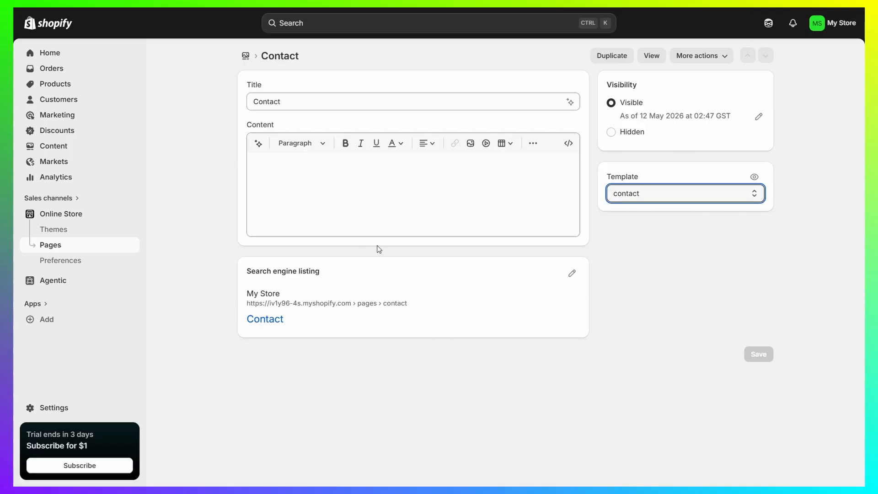
- Open the Contact page's search engine listing for editing and examine its page title and meta description fields
left_click(333, 225)
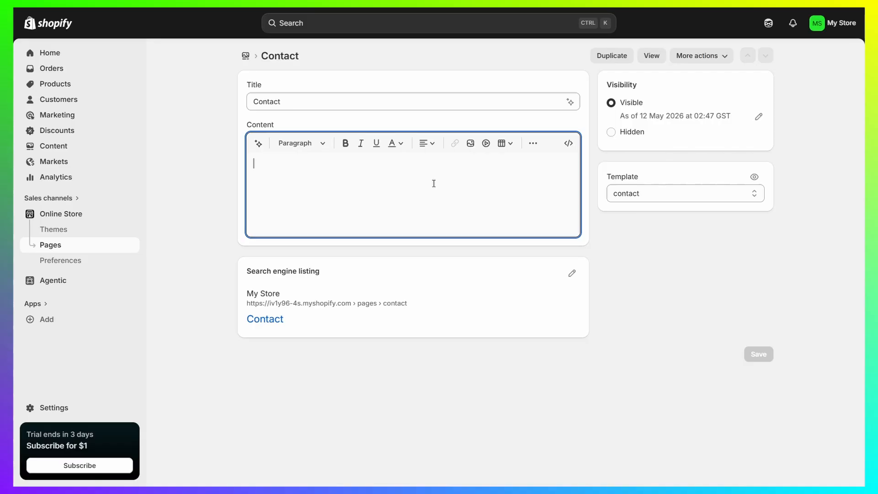
left_click_drag(245, 271, 358, 275)
left_click(358, 275)
left_click(572, 273)
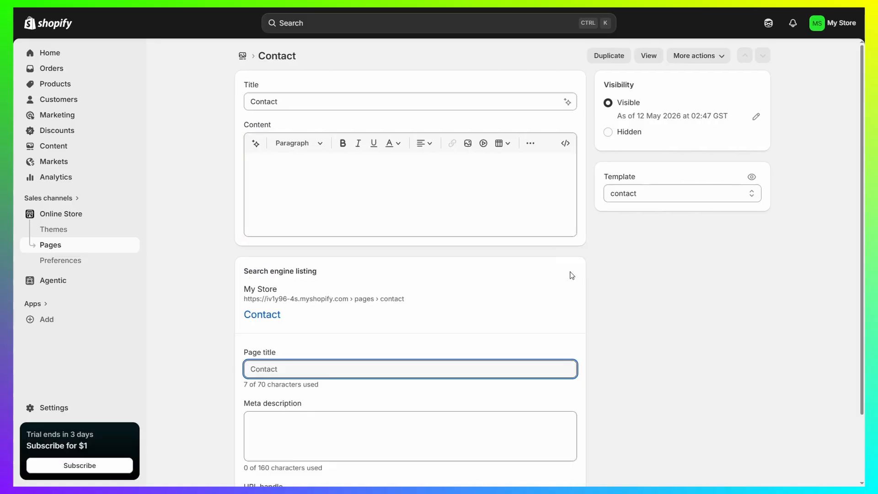
scroll(578, 285, "down", 2)
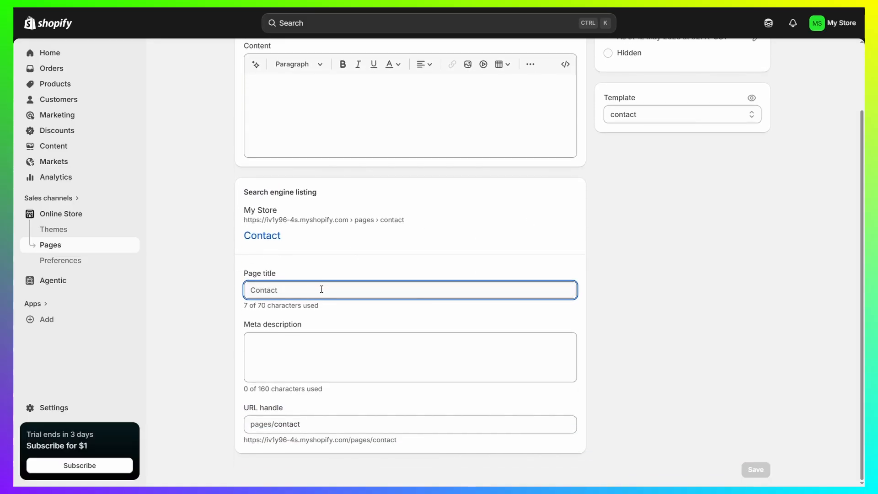
left_click_drag(322, 288, 199, 283)
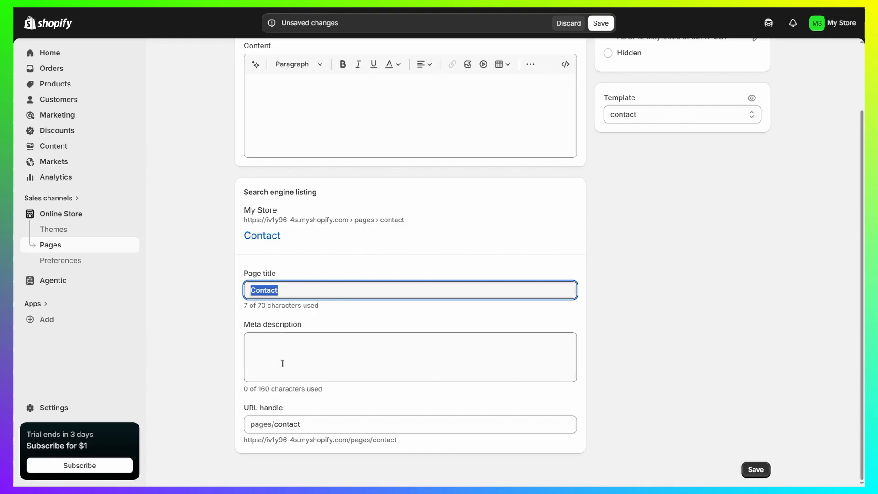
left_click(300, 341)
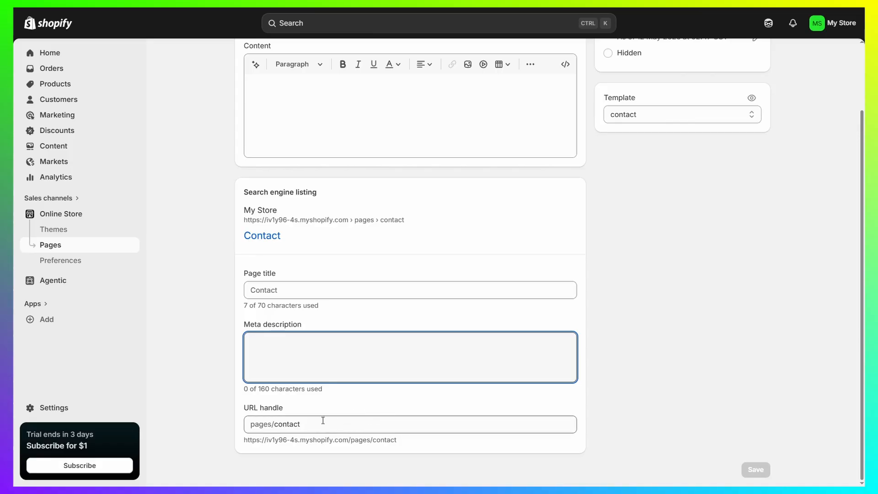
left_click(337, 423)
type("hua")
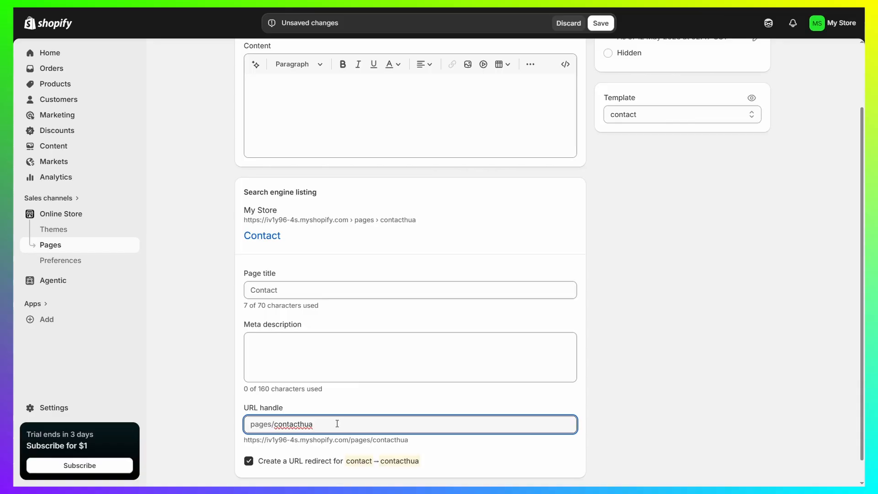
key("BackSpace")
key("BackSpace")
key("BackSpace")
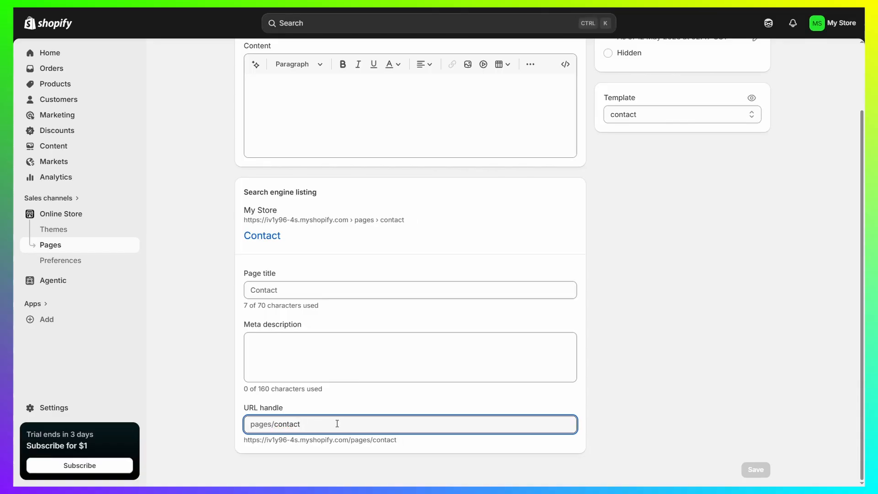
scroll(425, 102, "up", 2)
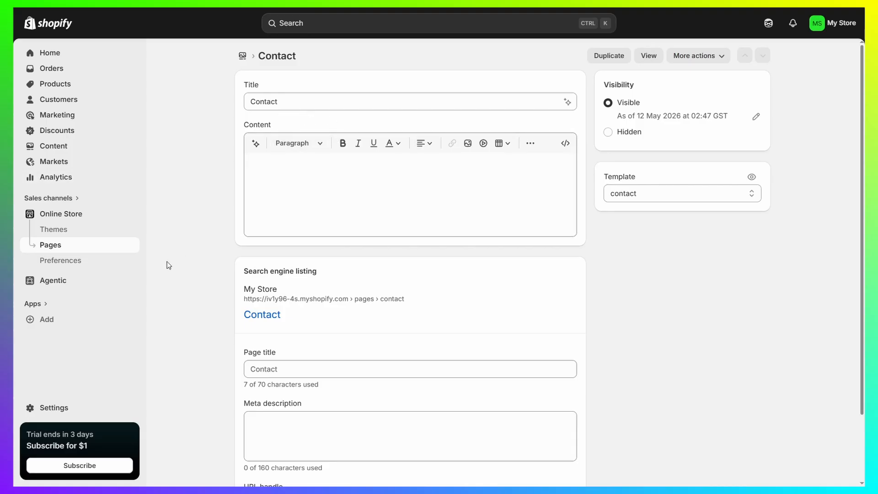
- Open the Horizon theme for editing and load its contact page template
left_click(62, 214)
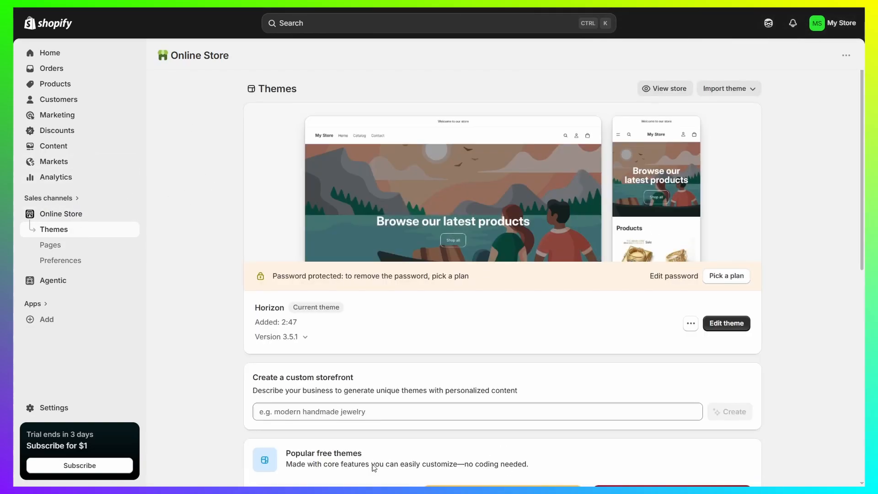
left_click(726, 323)
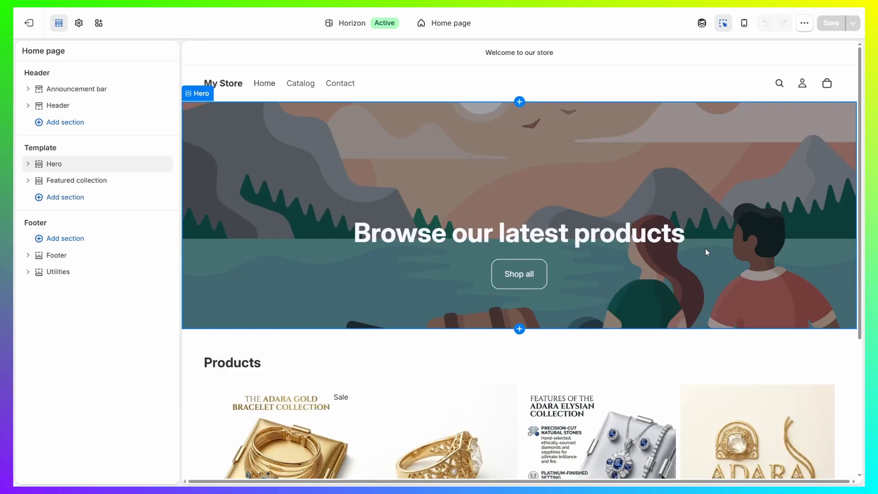
left_click(470, 25)
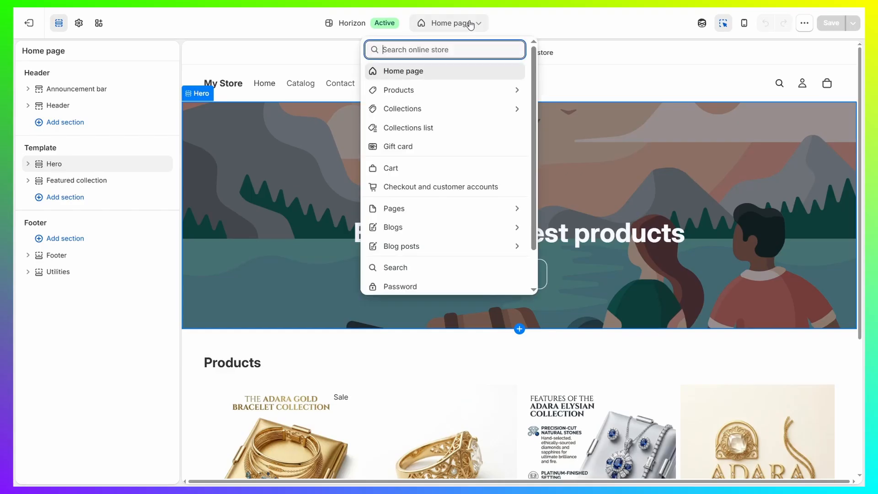
left_click(410, 209)
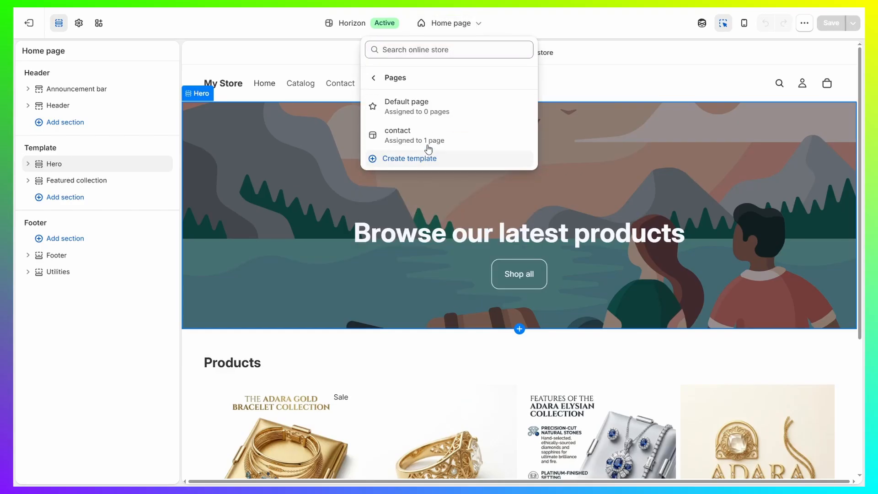
left_click(428, 142)
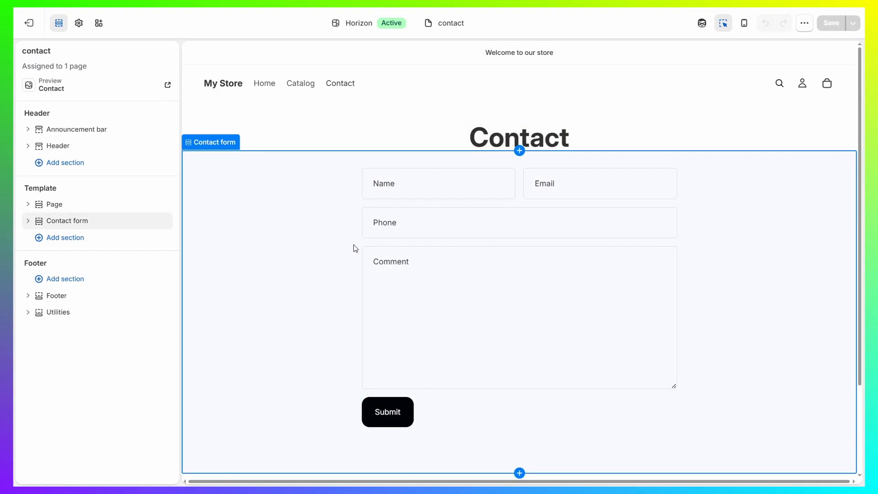
- Apply color scheme Scheme 5 to the Contact form section
left_click(273, 231)
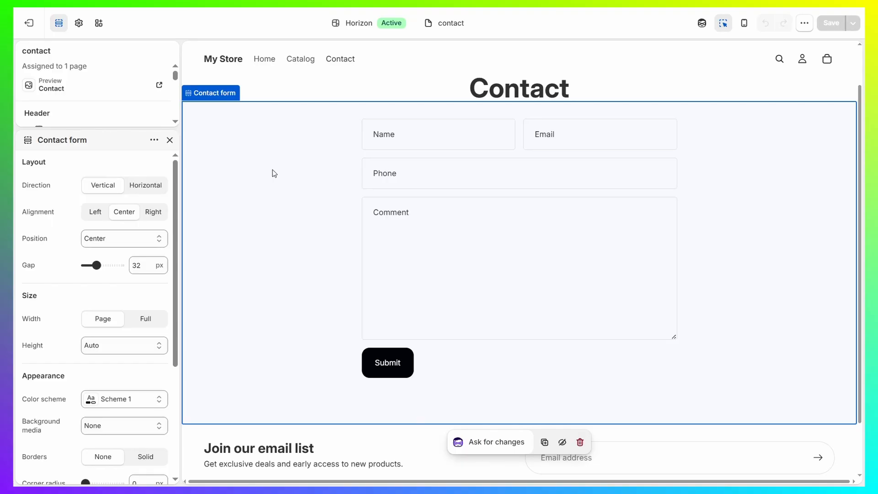
left_click(144, 399)
left_click(128, 284)
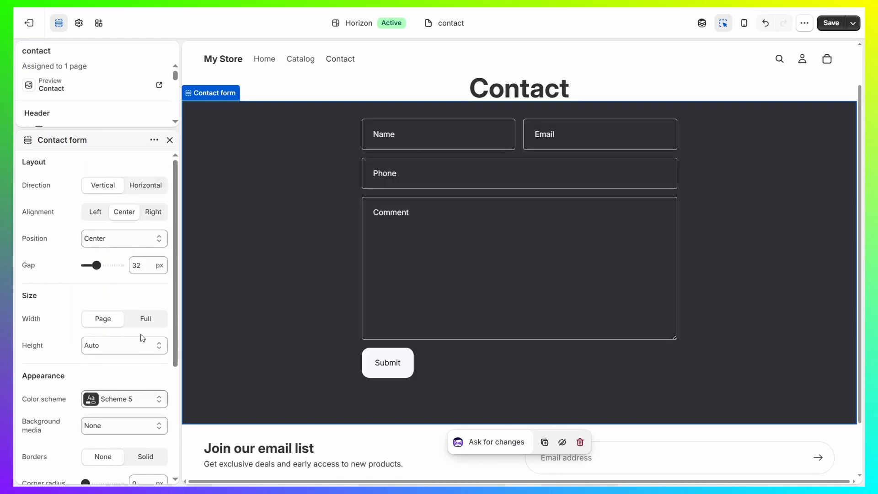
- Try the Large height for the Contact form section, and set its height to Small
left_click(129, 346)
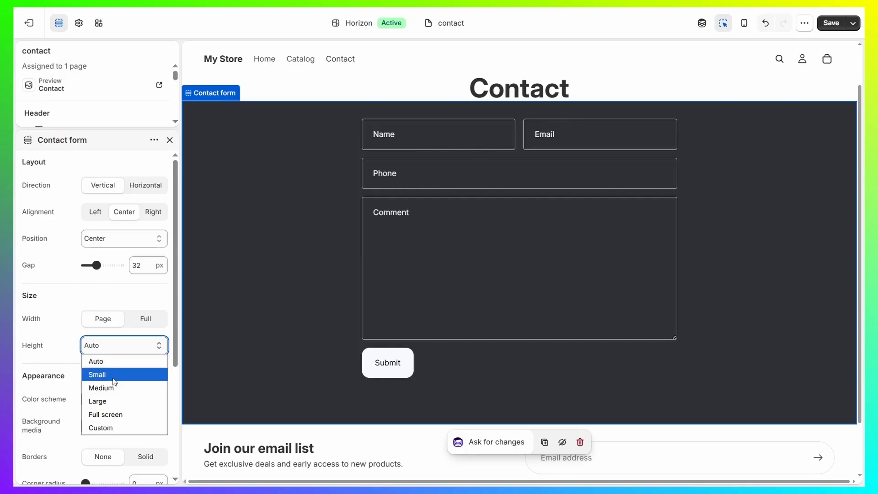
left_click(117, 375)
left_click(137, 350)
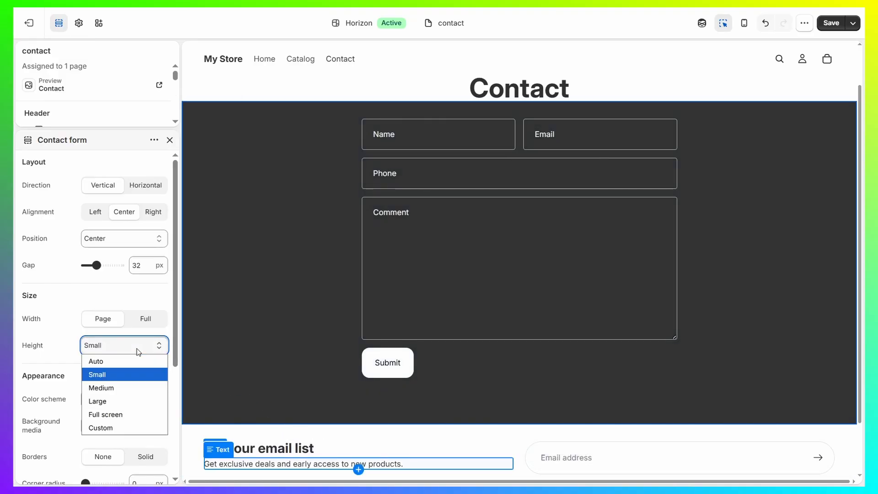
left_click(116, 400)
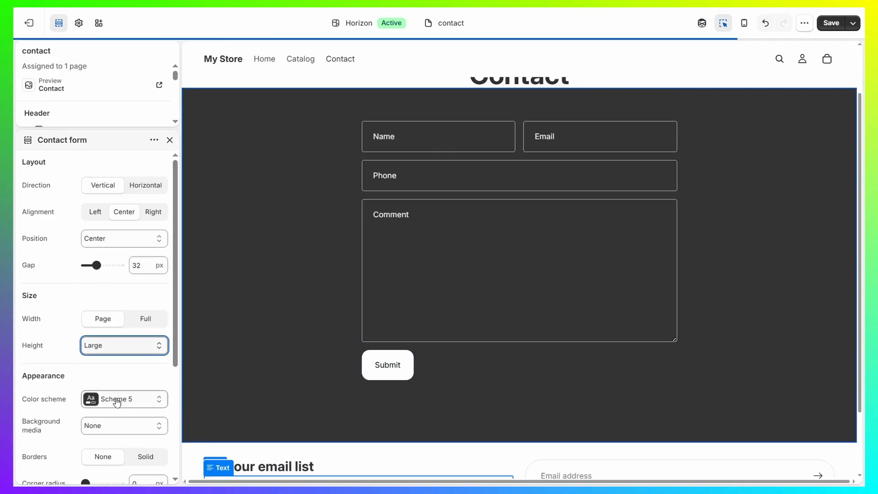
left_click(123, 346)
left_click(122, 375)
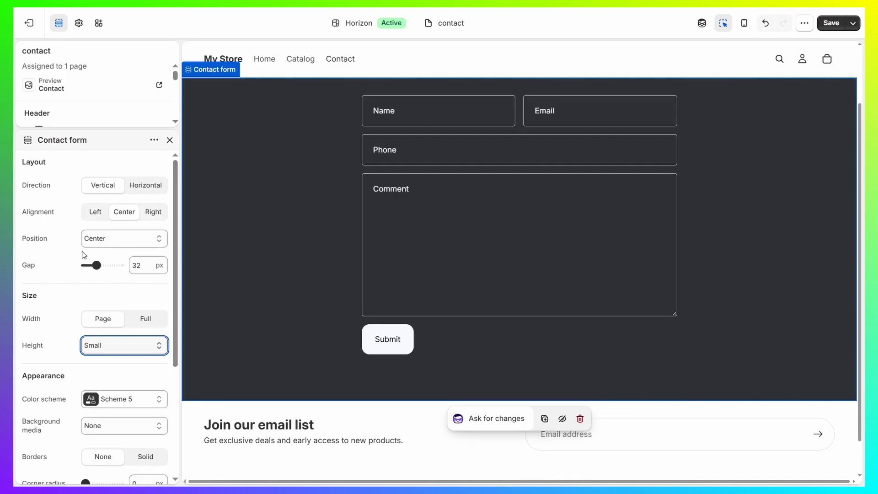
- Keep the Contact form section's position at Center and set its gap to 1 px
left_click(137, 242)
left_click(113, 235)
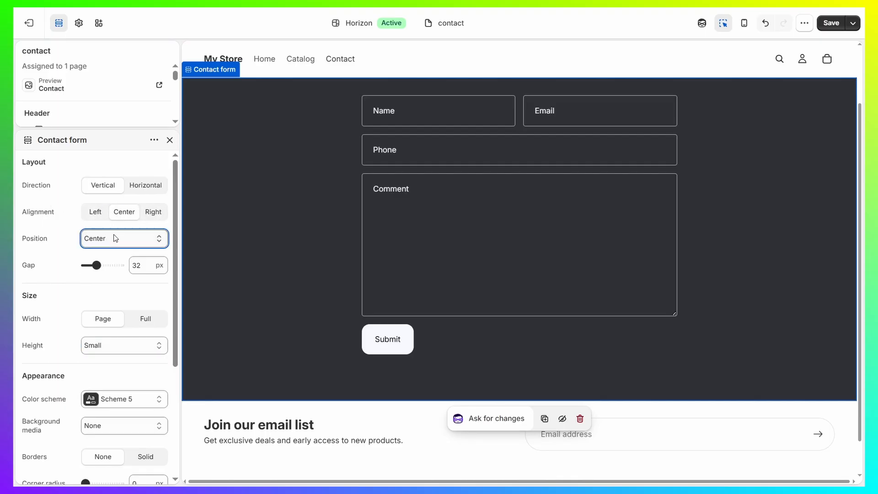
left_click_drag(99, 263, 85, 265)
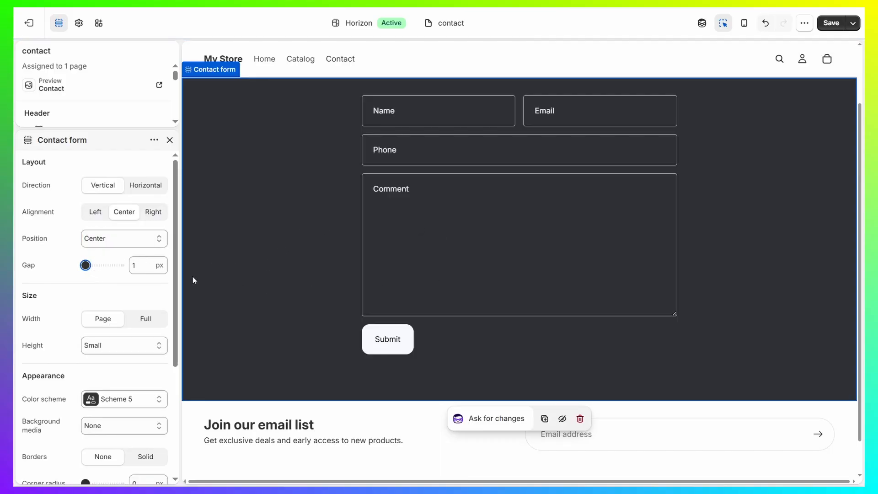
left_click(92, 292)
- Reduce the Contact form section's bottom padding to 25 px
scroll(93, 295, "down", 4)
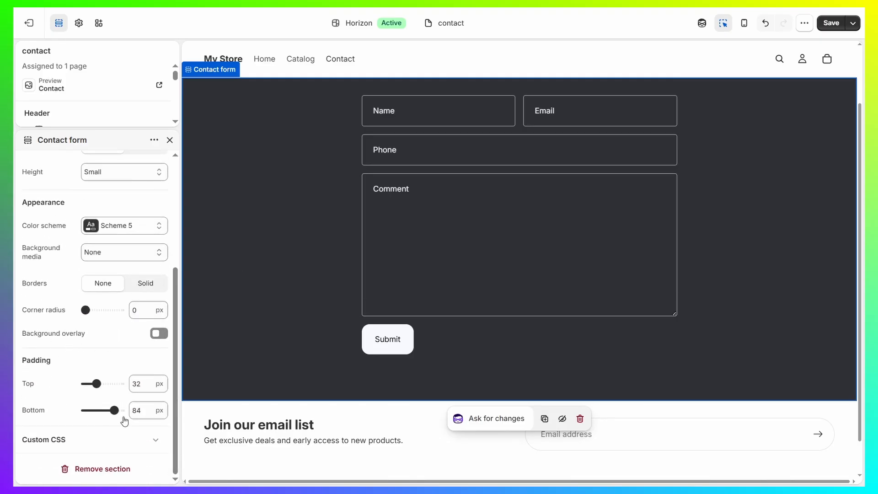
left_click_drag(114, 411, 90, 410)
scroll(372, 266, "up", 2)
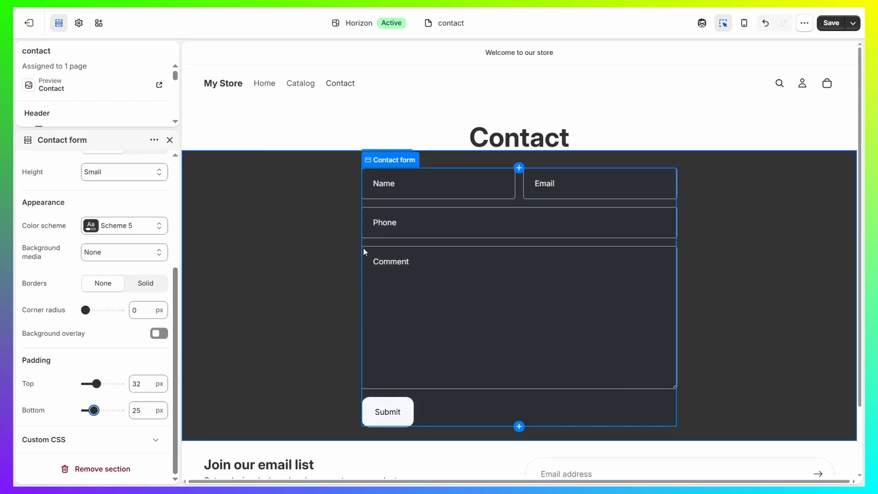
- Apply color scheme Scheme 5 to the Page section containing the Contact title and close its settings
left_click(303, 122)
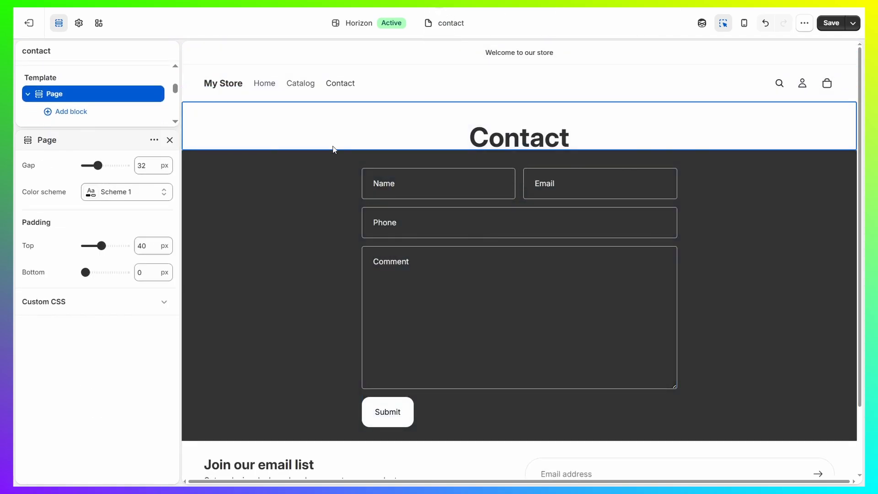
left_click(151, 191)
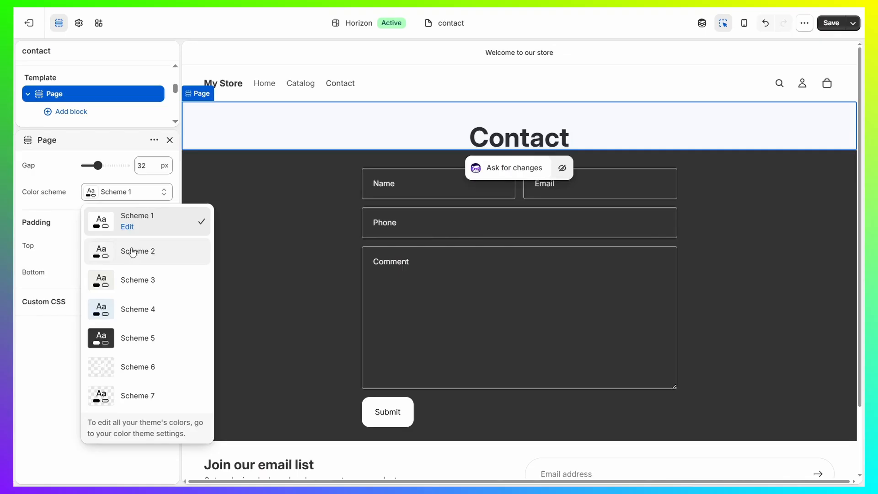
left_click(141, 342)
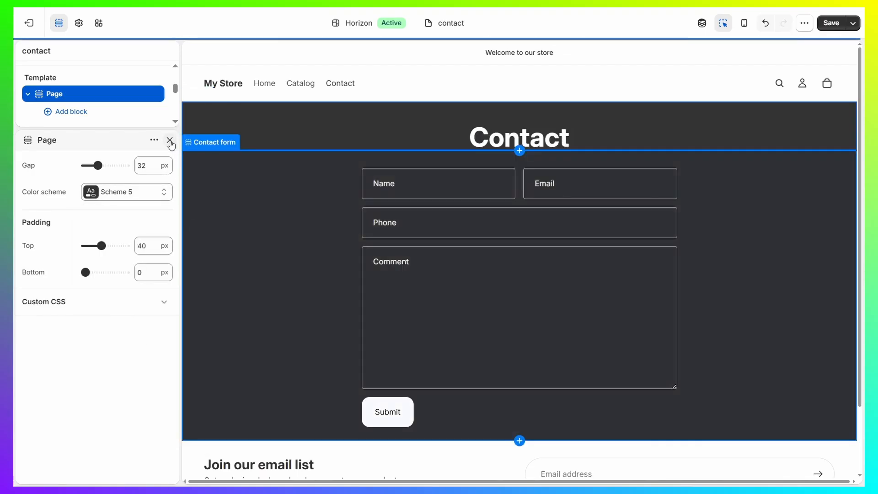
left_click(169, 139)
- Reduce the Page section's top padding to 13 px above the Contact title and close its settings
left_click(533, 299)
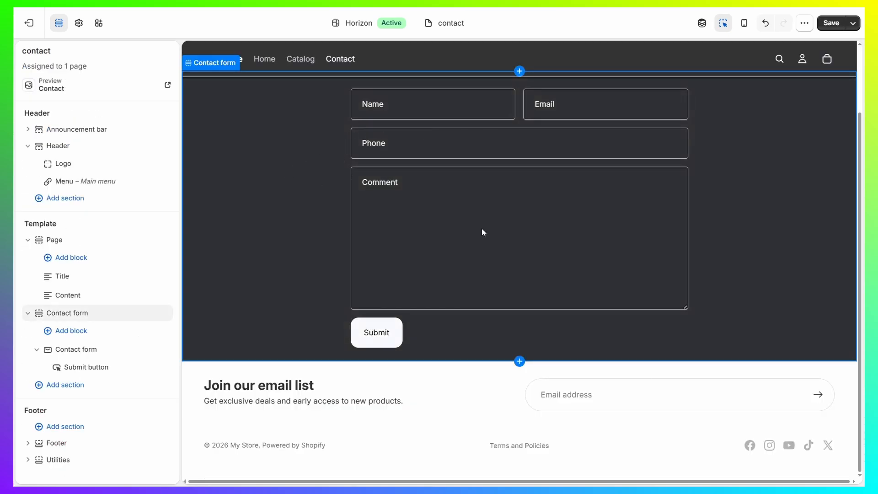
scroll(481, 229, "up", 2)
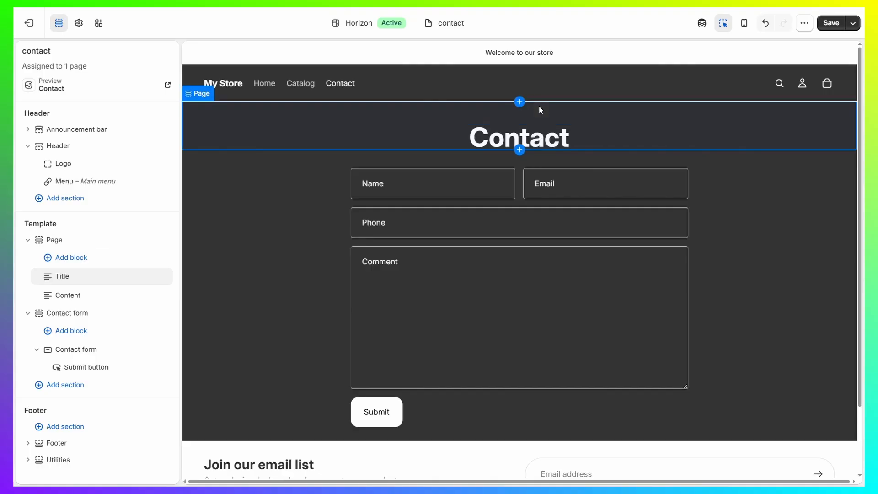
left_click(579, 112)
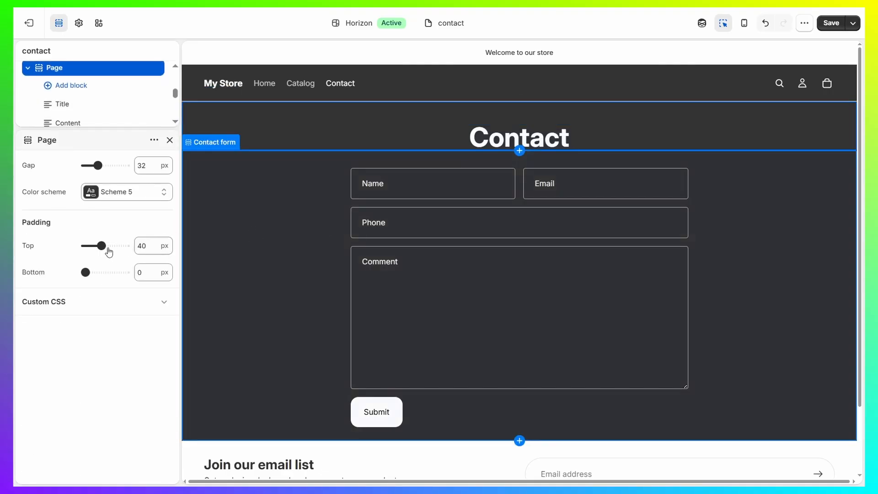
left_click_drag(101, 246, 90, 246)
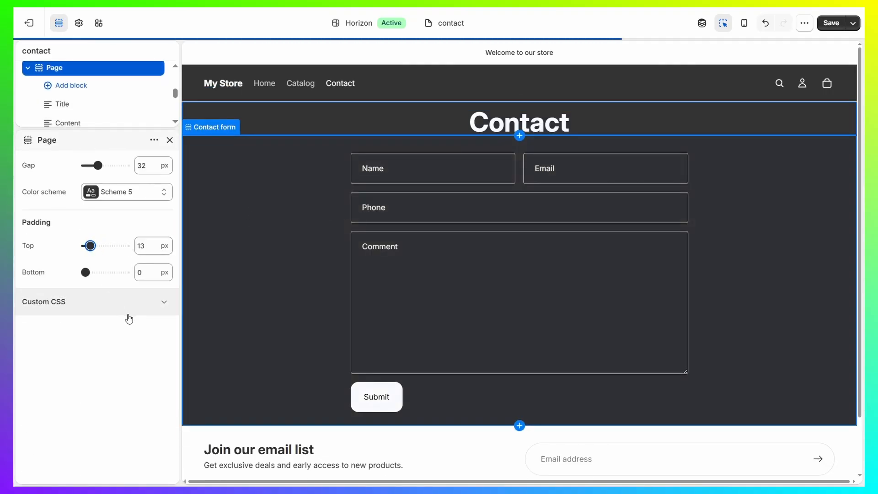
left_click(169, 140)
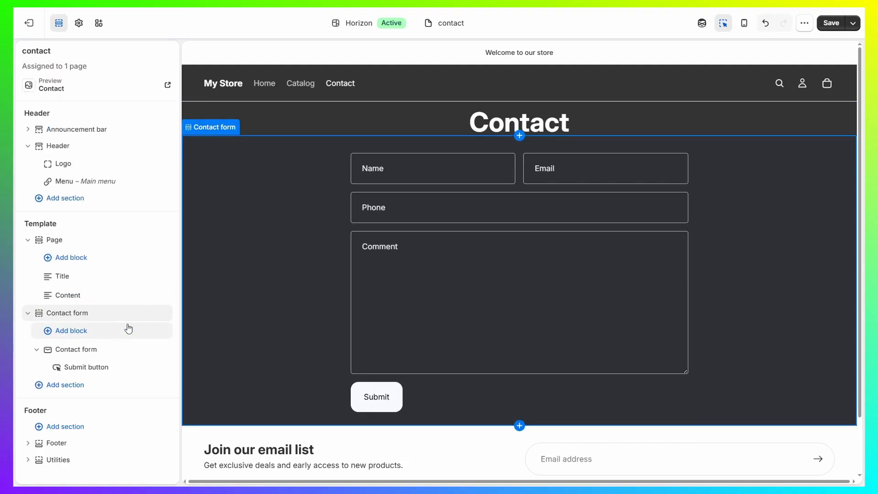
- Add an FAQ section below the Contact form section in the template and apply color scheme Scheme 5 to it
left_click(69, 385)
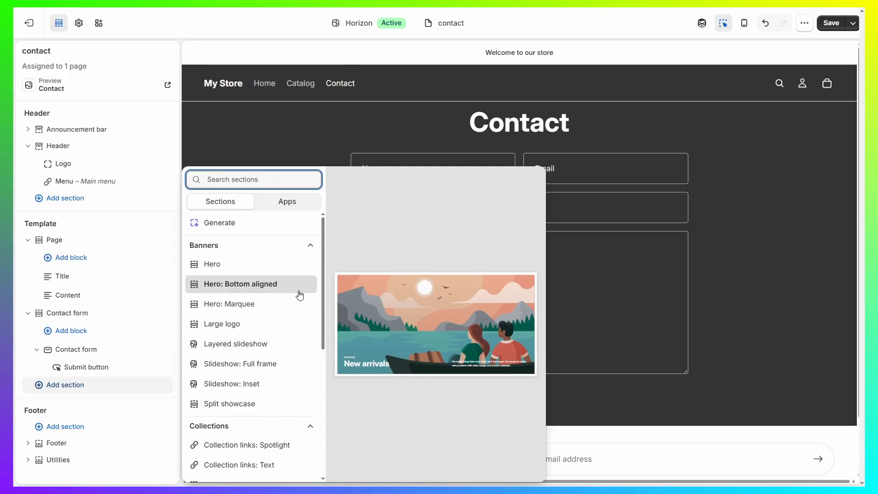
scroll(247, 327, "down", 5)
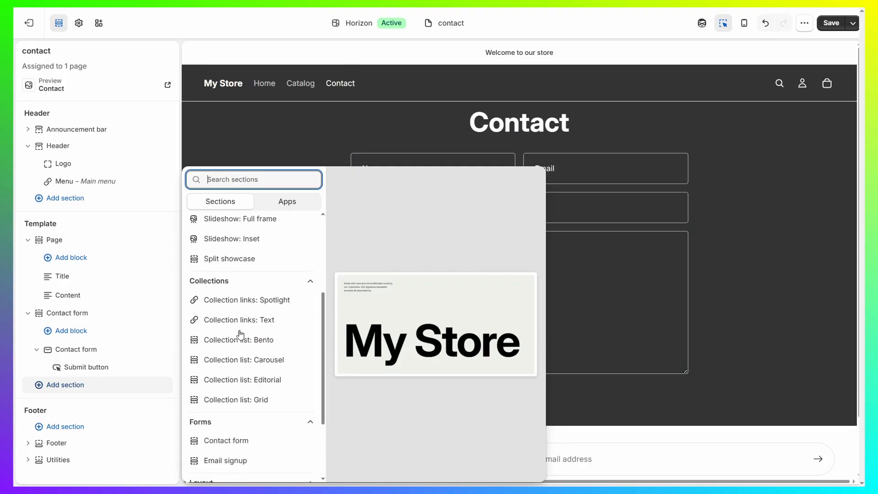
scroll(256, 352, "up", 4)
scroll(277, 334, "down", 8)
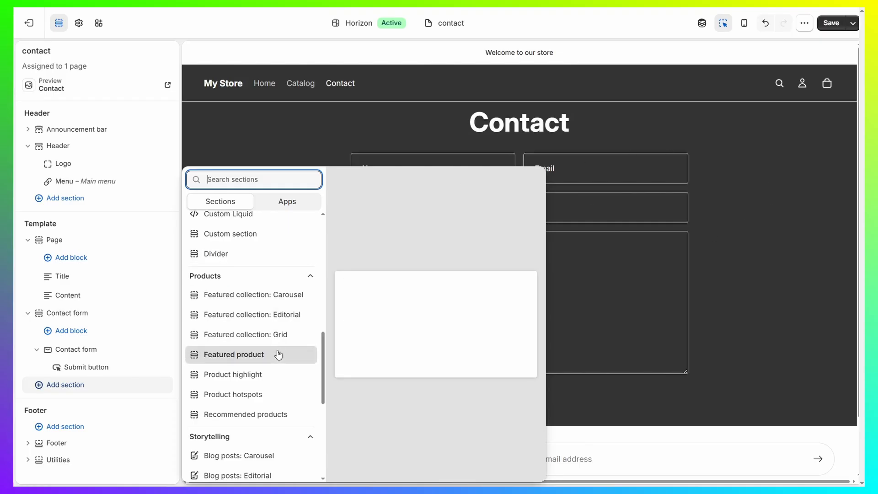
scroll(288, 355, "up", 7)
scroll(260, 313, "down", 7)
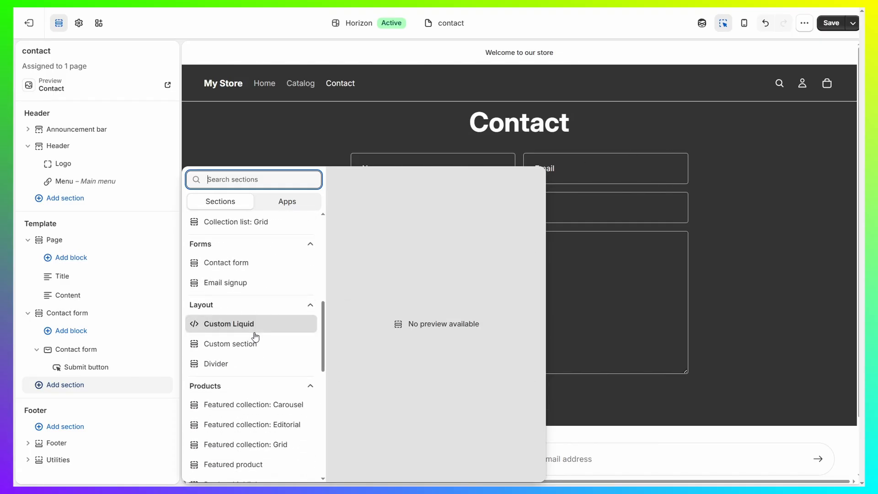
scroll(256, 341, "down", 5)
scroll(243, 311, "down", 3)
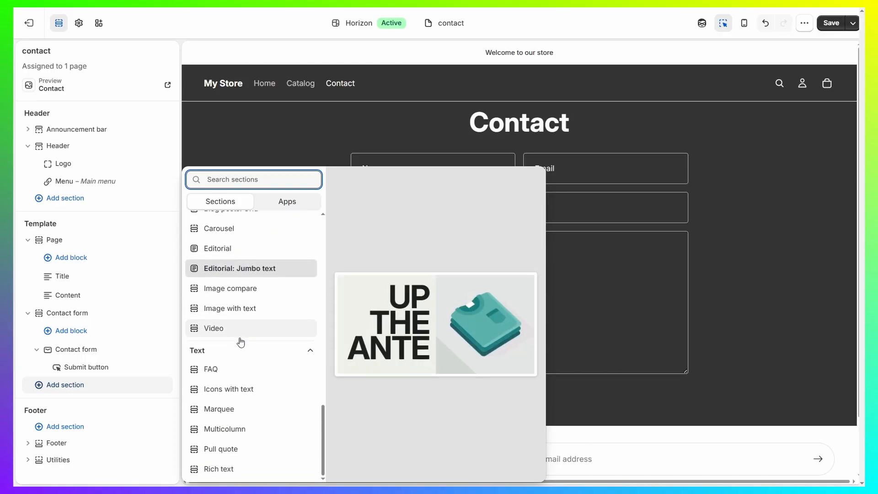
left_click(220, 377)
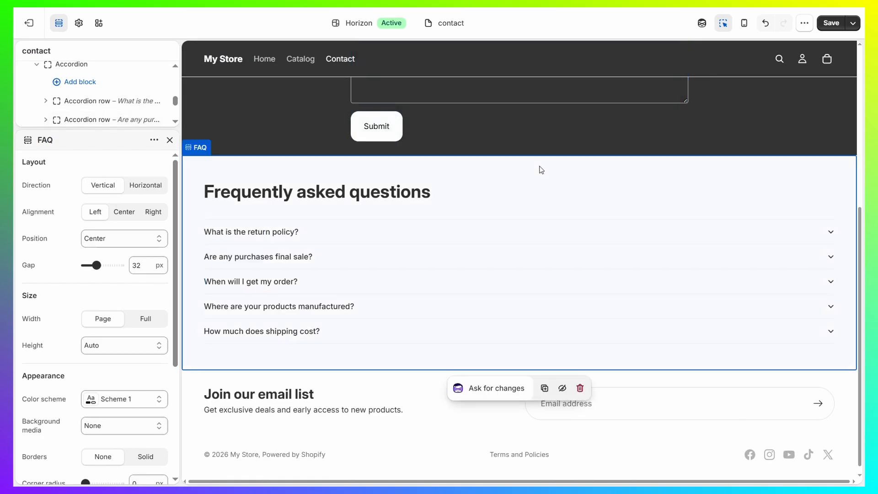
left_click(132, 399)
left_click(137, 281)
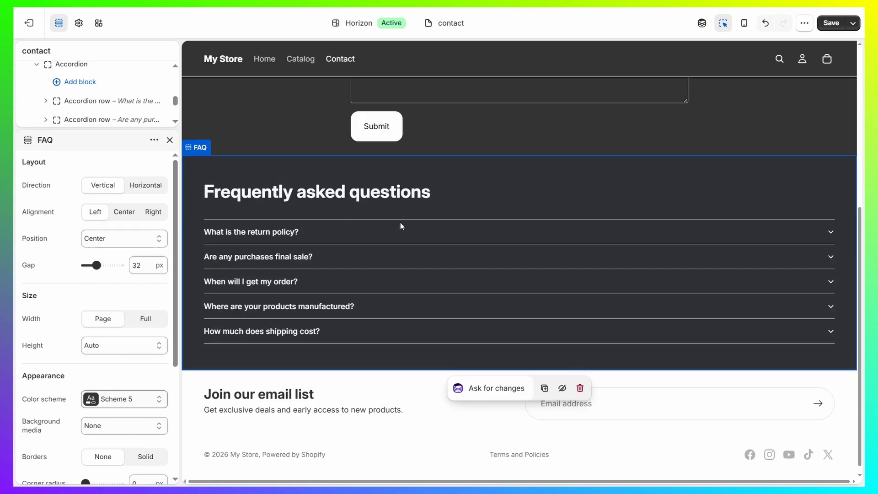
- Inspect the return policy accordion row's settings and close them, then collapse that row and expand the final sale row in the section tree
left_click(831, 233)
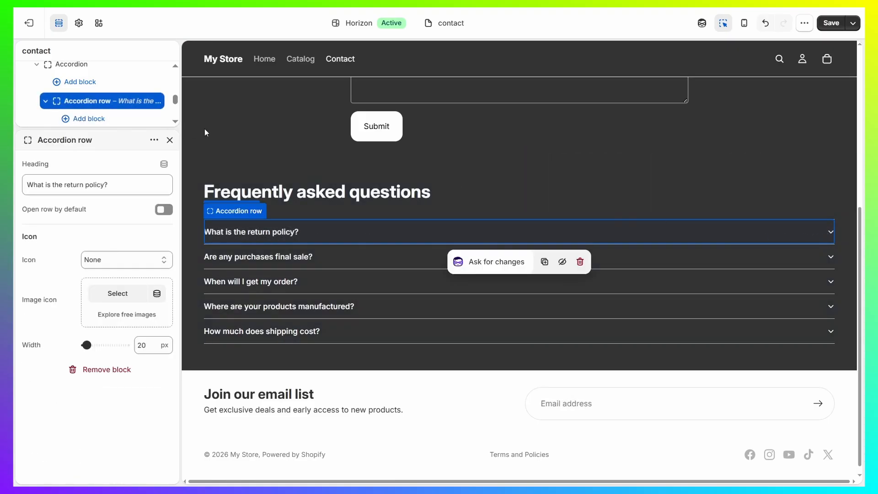
left_click(170, 140)
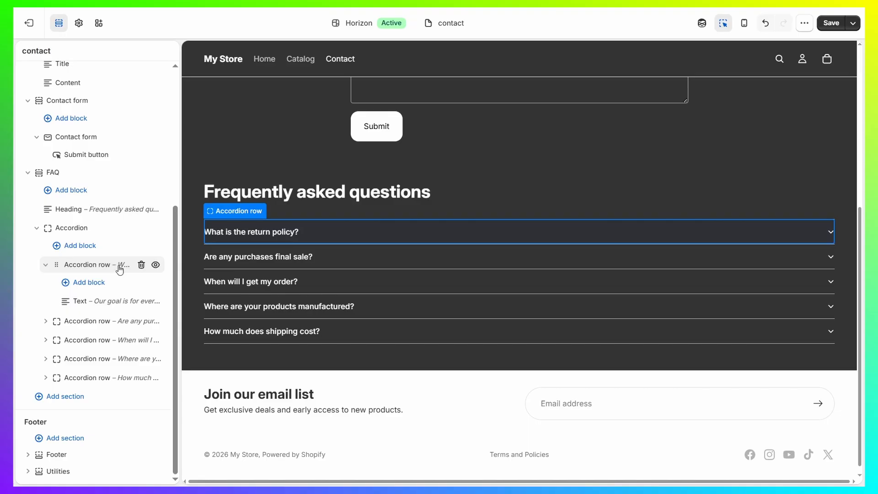
left_click(45, 267)
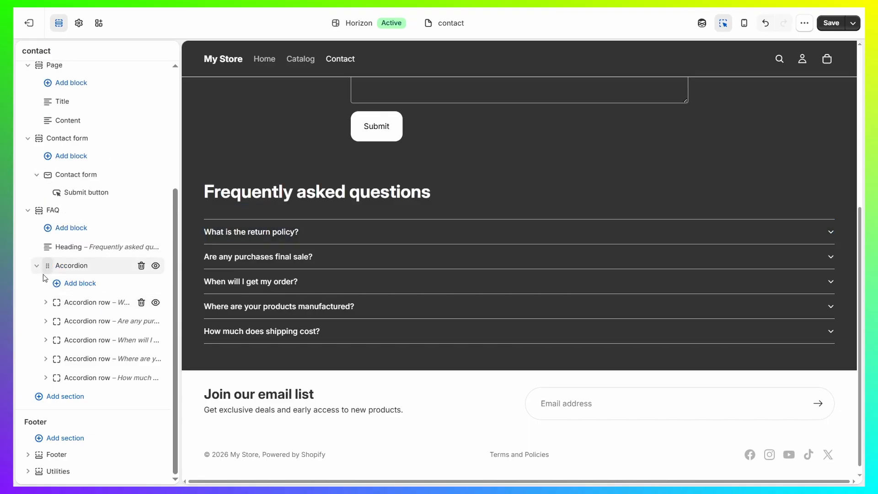
left_click(46, 320)
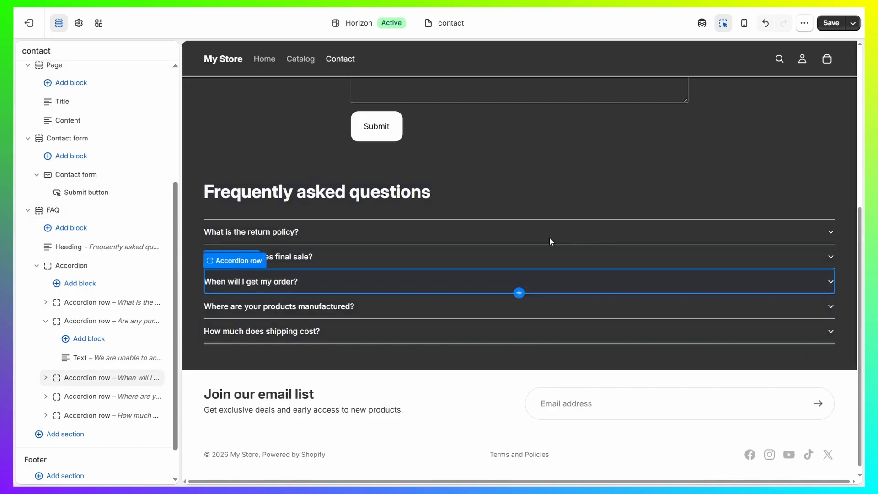
- Review the whole Contact page preview and check the Contact form block's settings, closing them without changes
scroll(362, 231, "up", 5)
scroll(346, 229, "down", 5)
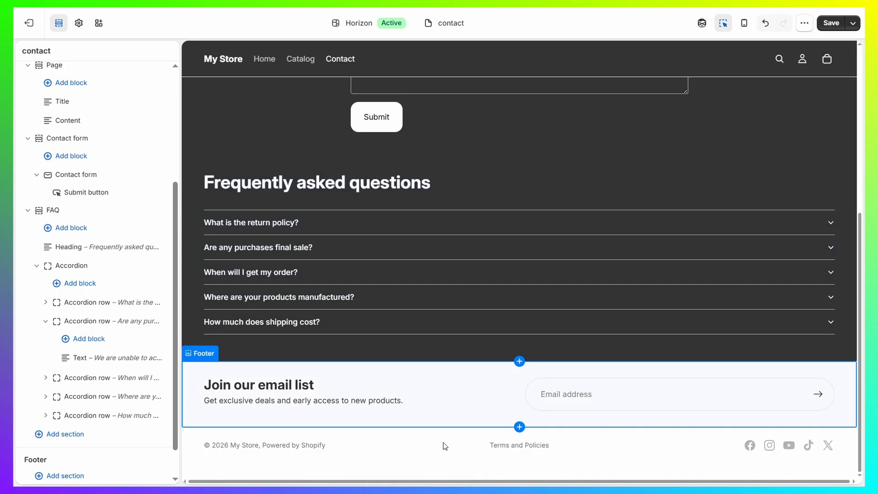
scroll(488, 315, "up", 5)
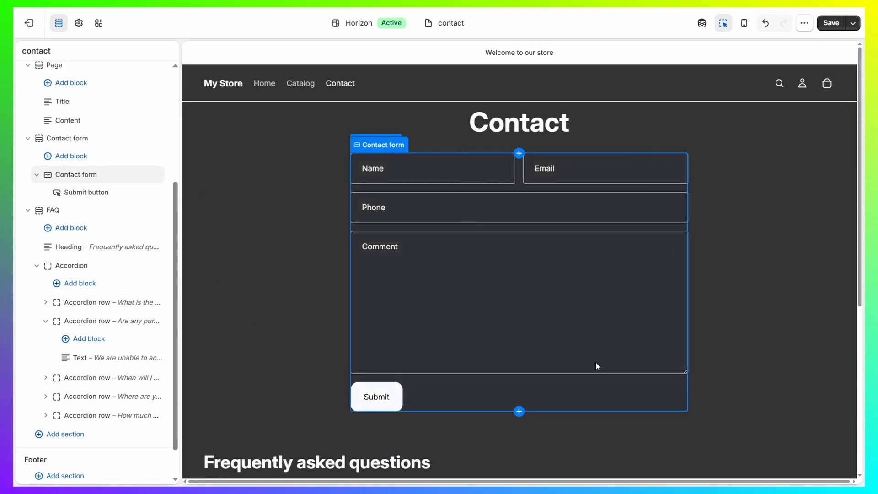
left_click(512, 309)
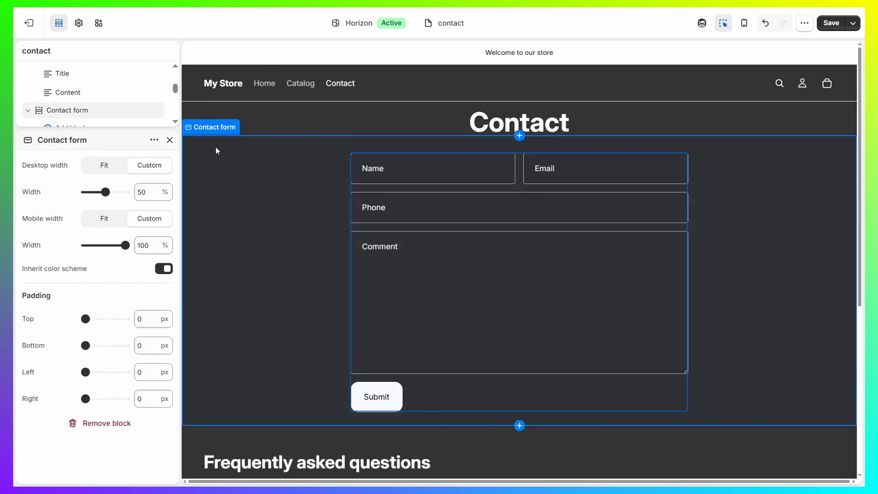
left_click(169, 140)
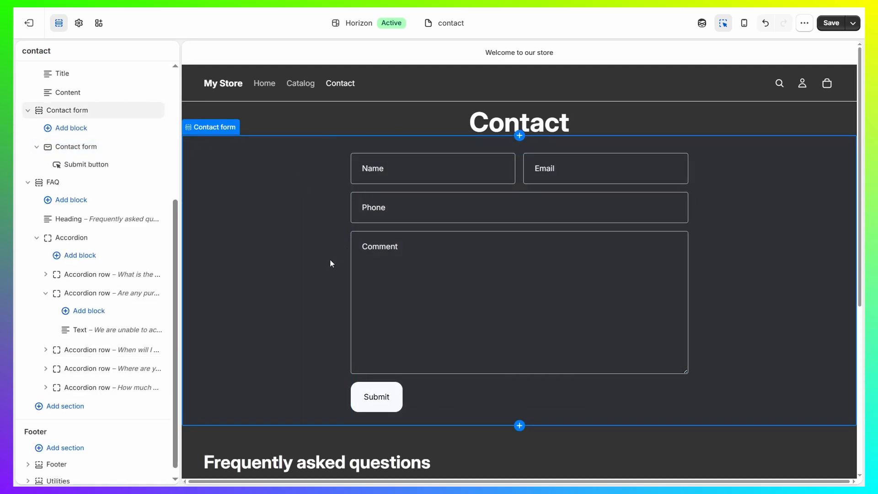